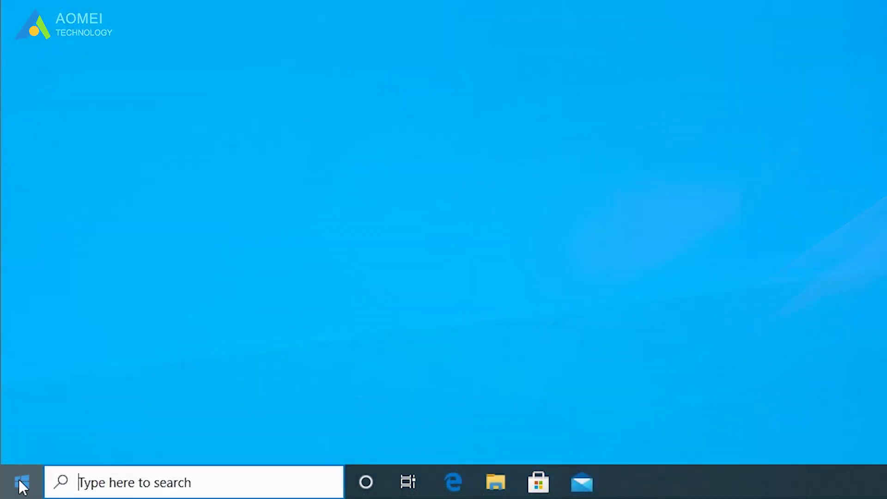
# Step: Check Windows activation status on the Update & Security > Activation page in Settings
pyautogui.click(19, 482)
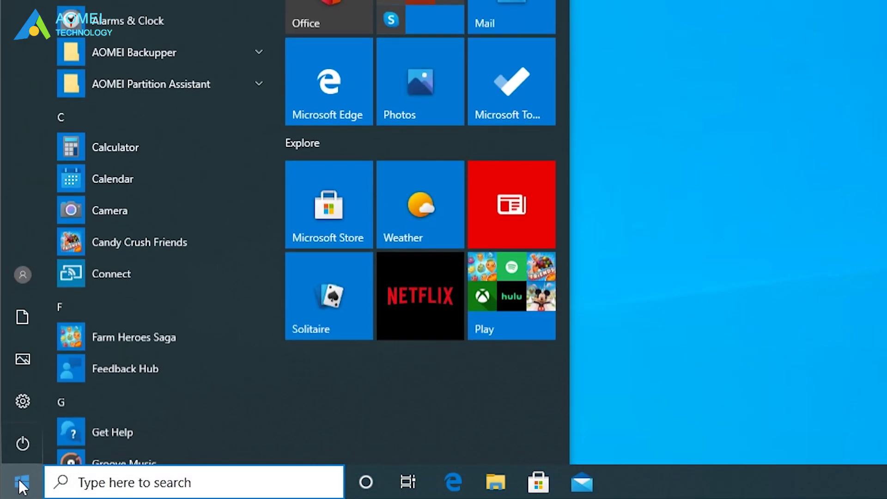
pyautogui.click(10, 398)
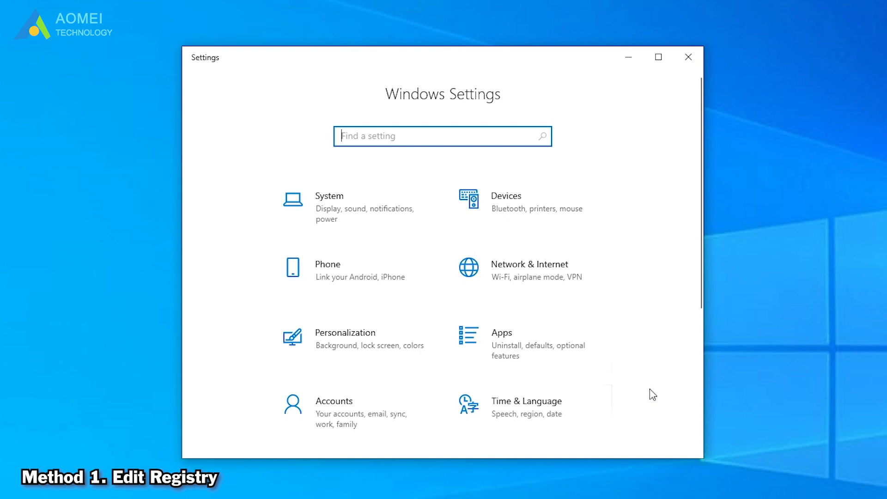
pyautogui.scroll(-5, 650, 389)
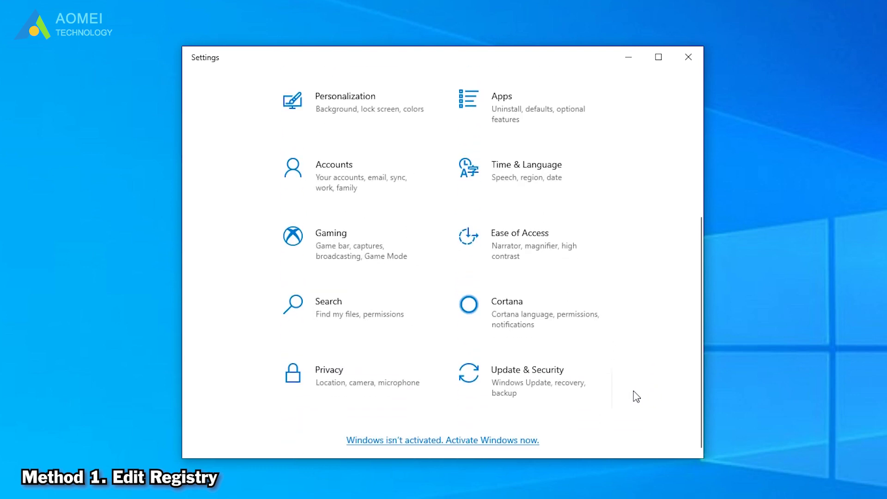
pyautogui.click(529, 377)
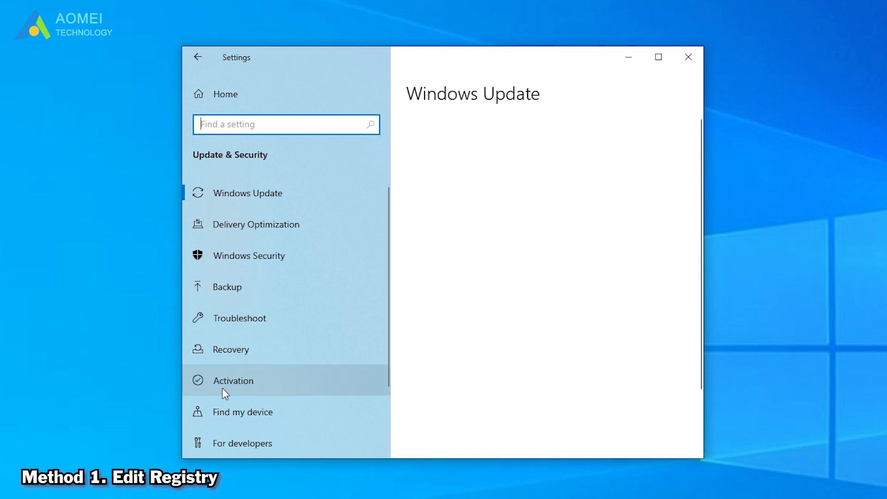
pyautogui.click(265, 383)
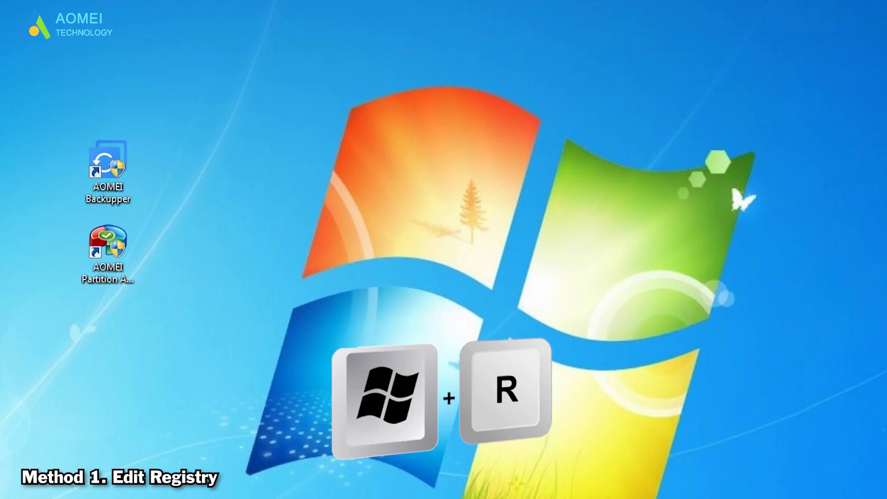
# Step: Launch Registry Editor by running regedit from the Run dialog
pyautogui.press('super+r')
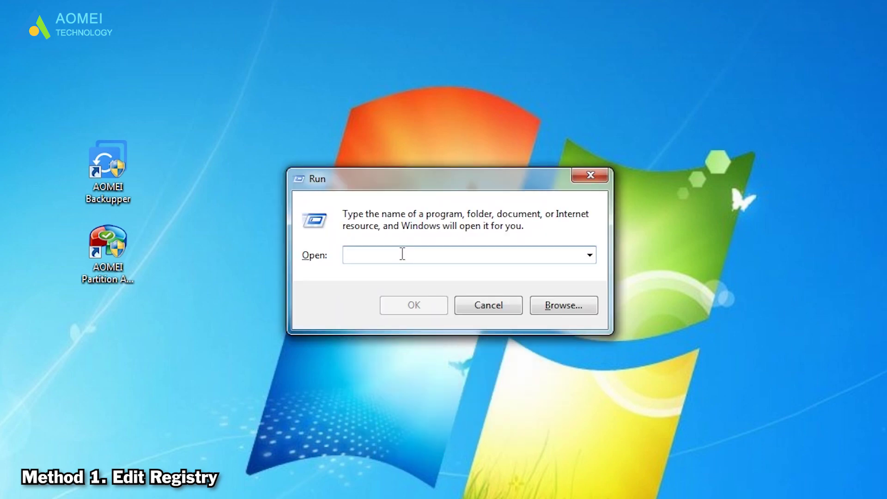
pyautogui.write('regedit')
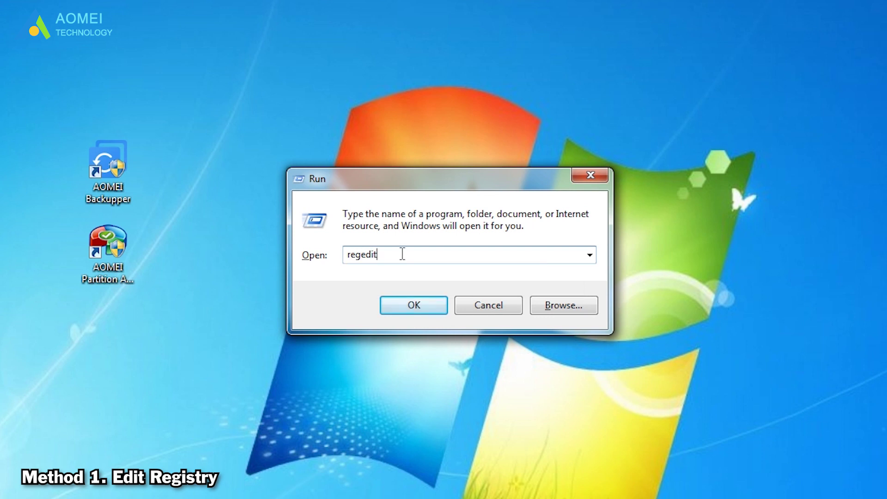
pyautogui.press('Return')
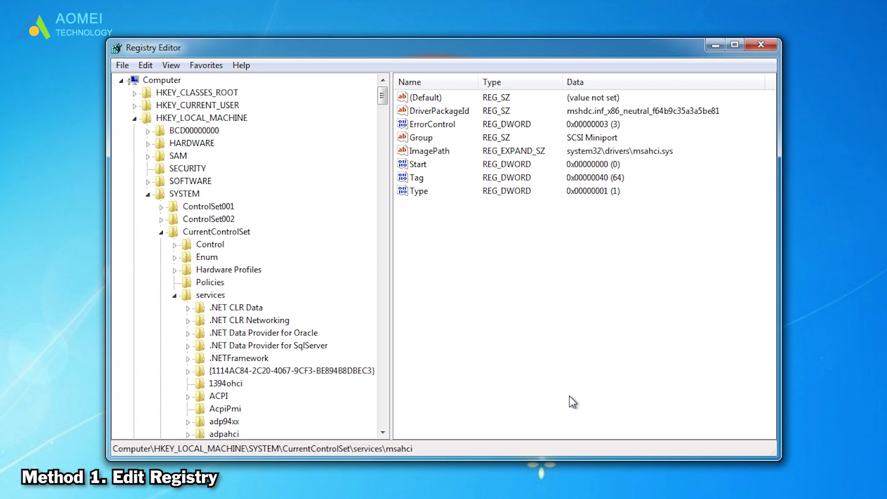
# Step: Navigate to HKEY_LOCAL_MACHINE\SYSTEM\CurrentControlSet\services in the key tree
pyautogui.click(217, 118)
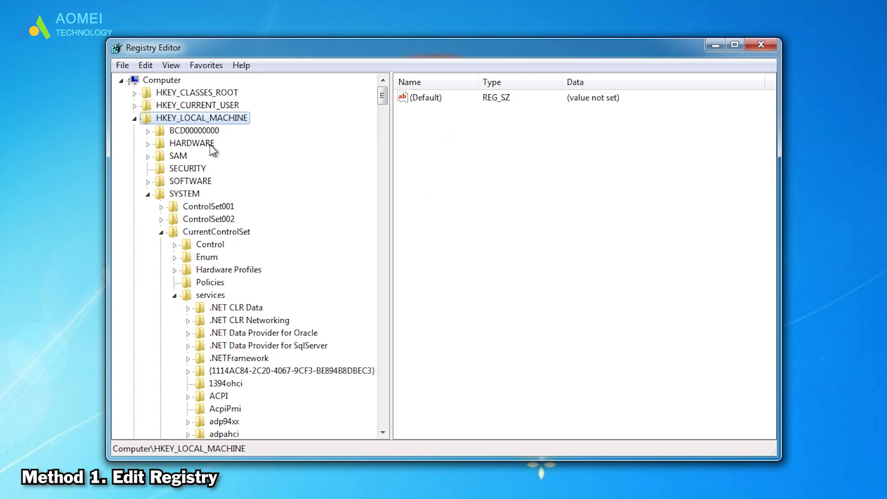
pyautogui.click(188, 193)
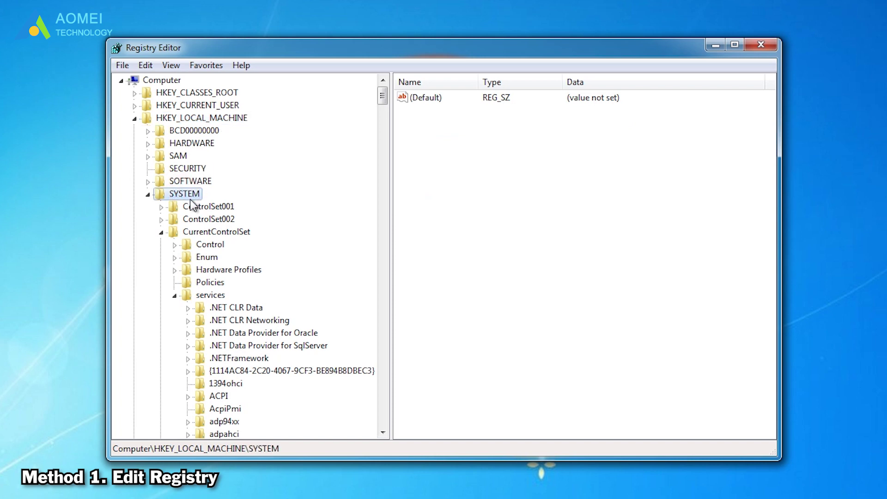
pyautogui.click(185, 233)
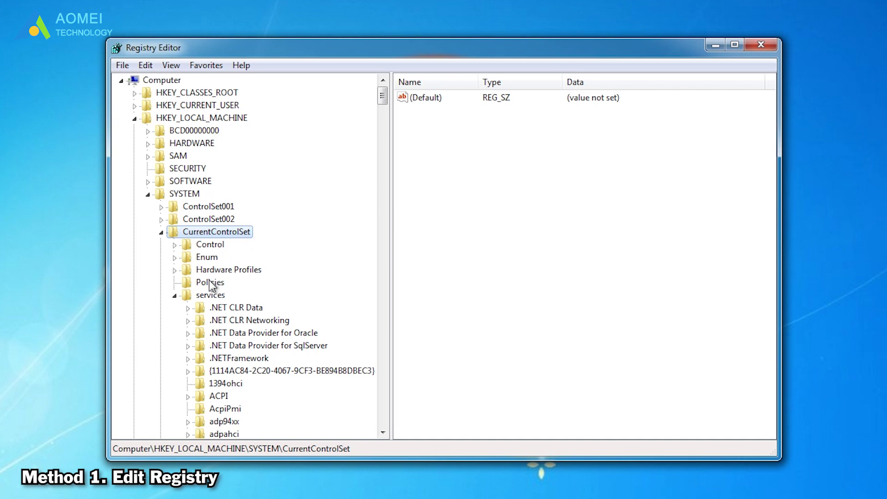
pyautogui.click(192, 297)
pyautogui.scroll(-15, 333, 305)
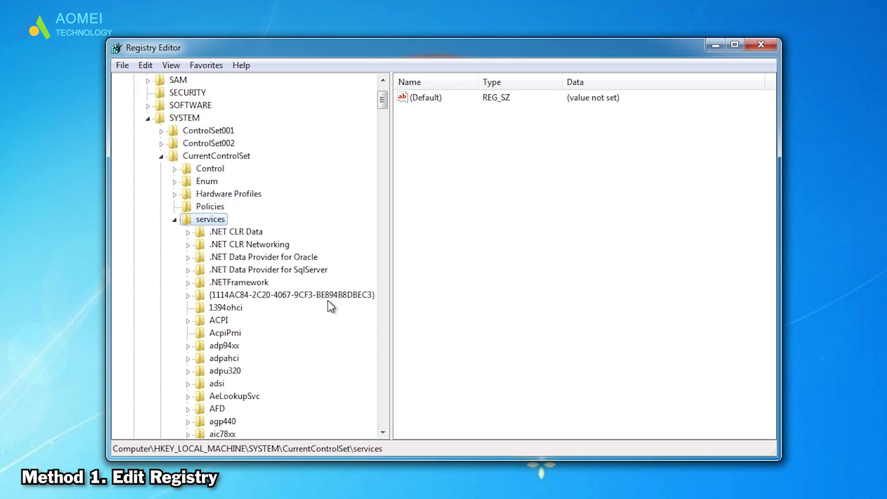
pyautogui.scroll(-20, 329, 306)
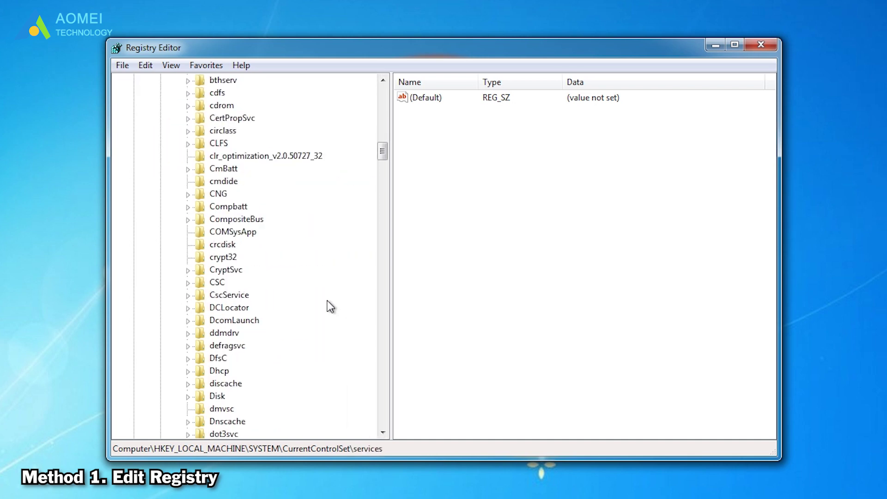
pyautogui.scroll(-20, 327, 301)
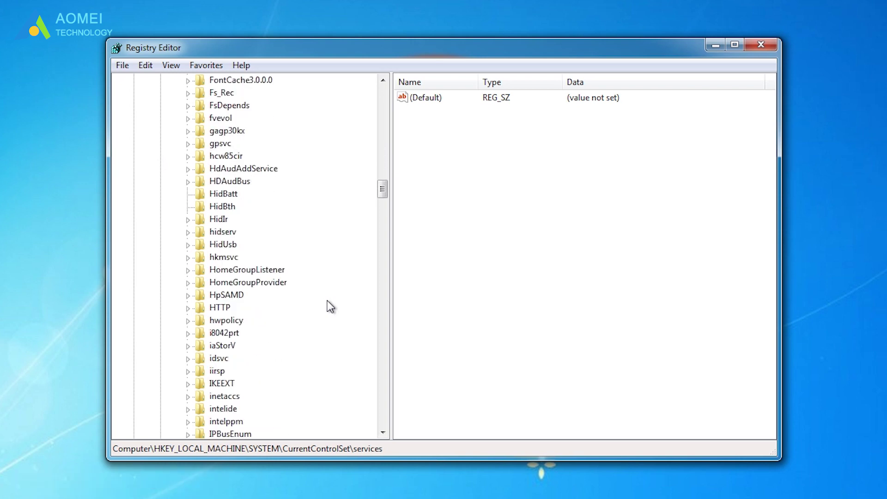
pyautogui.scroll(-5, 328, 301)
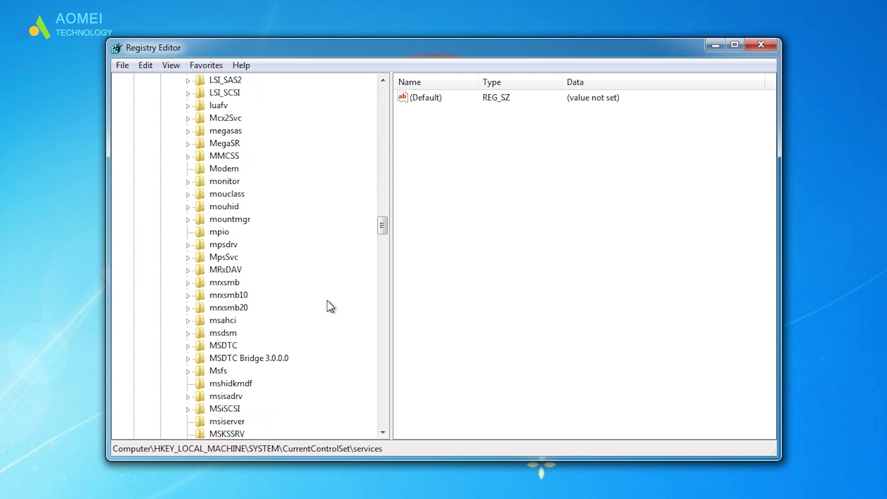
# Step: Confirm the msahci driver's Start value data is 0
pyautogui.click(214, 322)
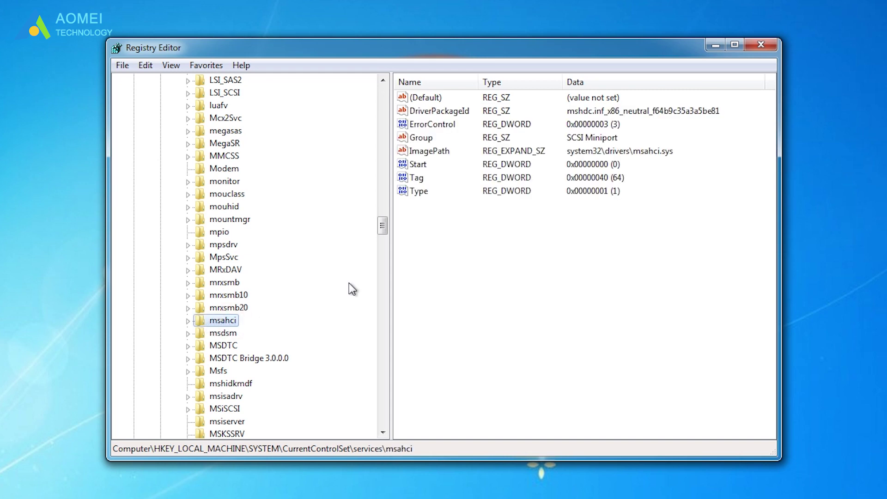
pyautogui.click(417, 165)
pyautogui.doubleClick(417, 165)
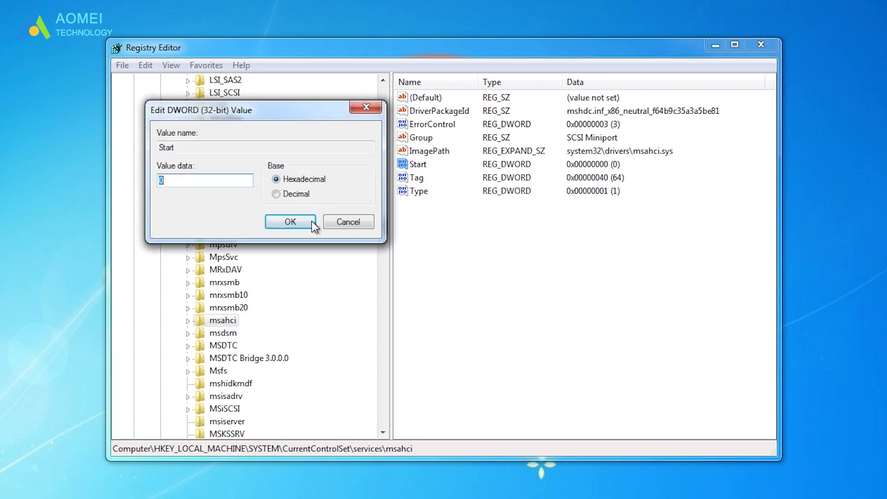
pyautogui.click(199, 176)
pyautogui.click(191, 179)
pyautogui.click(289, 222)
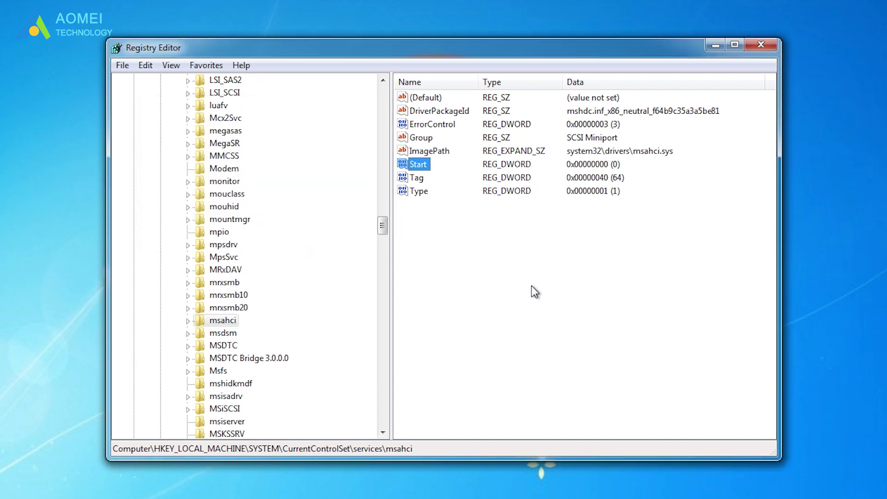
# Step: Set the pciide driver's Start value to 0 and close Registry Editor
pyautogui.scroll(-4, 326, 270)
pyautogui.scroll(-3, 326, 267)
pyautogui.scroll(-9, 326, 267)
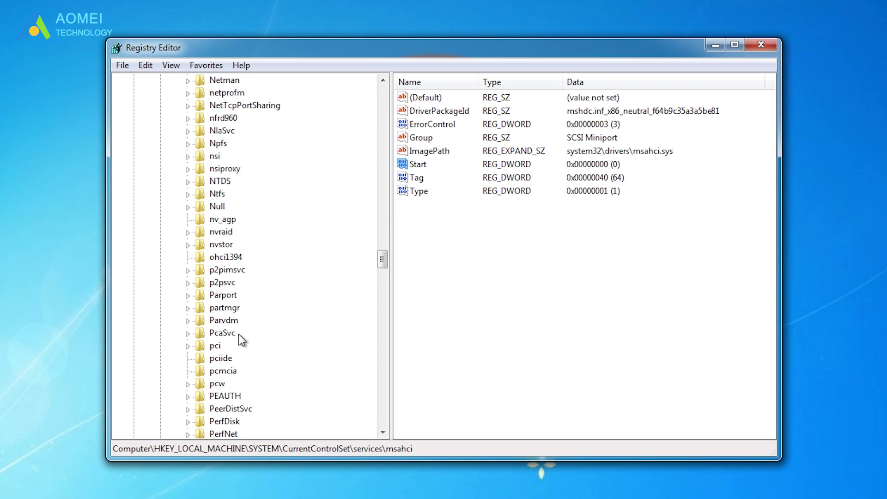
pyautogui.scroll(-3, 238, 334)
pyautogui.click(228, 245)
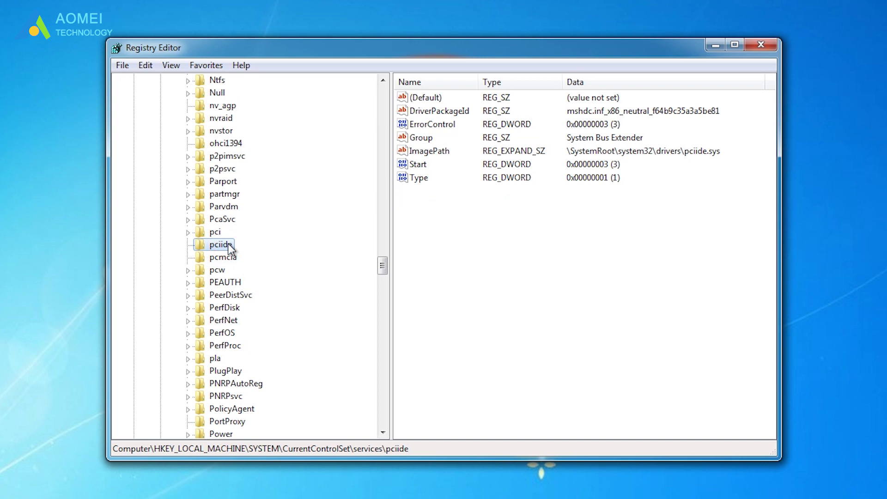
pyautogui.doubleClick(416, 165)
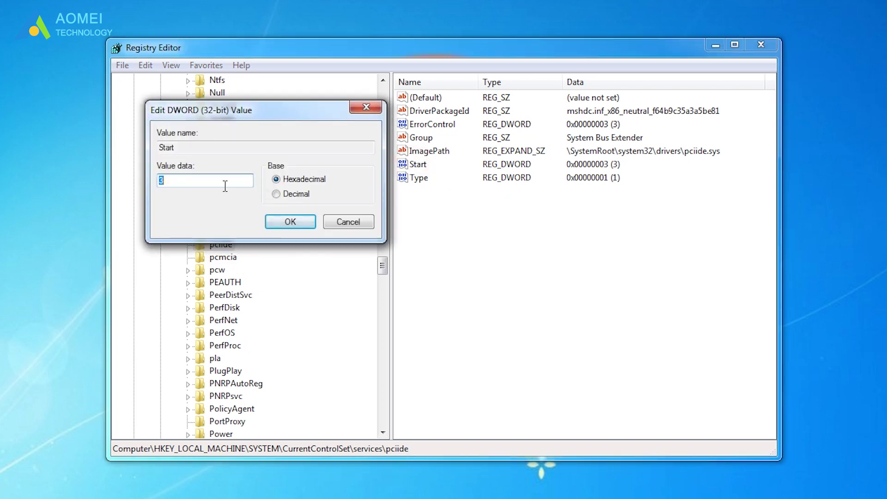
pyautogui.write('0')
pyautogui.click(290, 221)
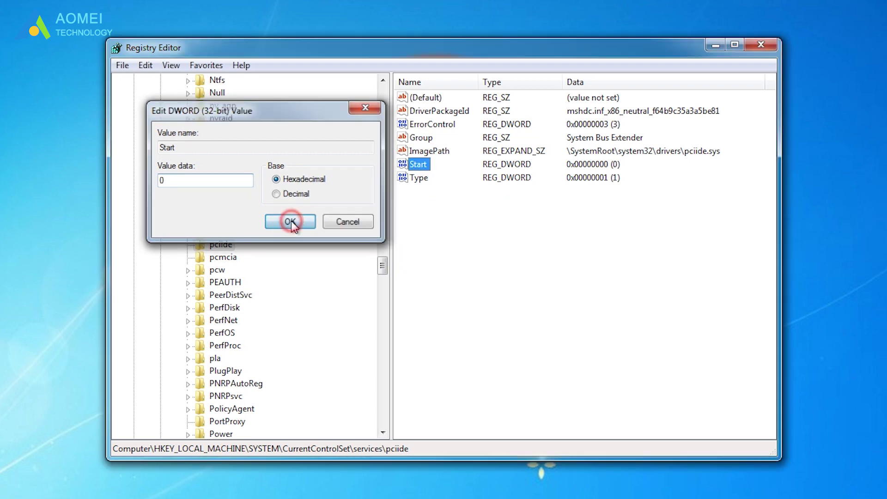
pyautogui.click(763, 46)
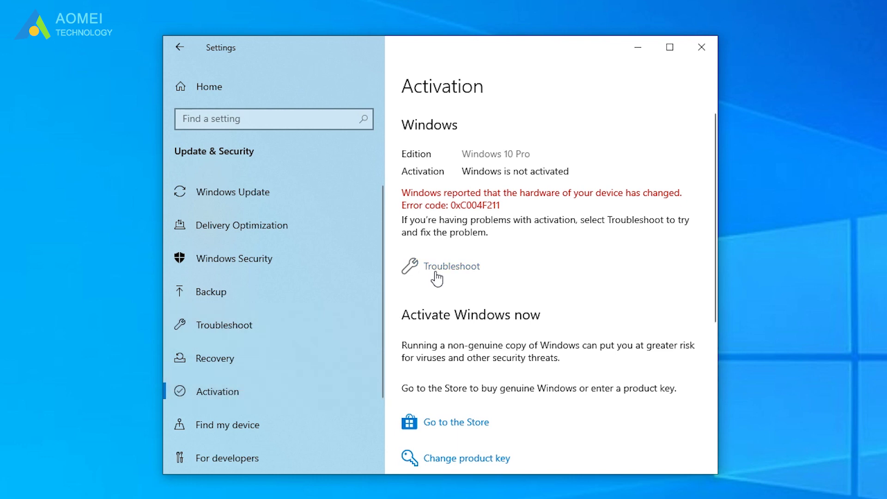
# Step: Run the activation troubleshooter and report a recent hardware change on this device
pyautogui.click(468, 270)
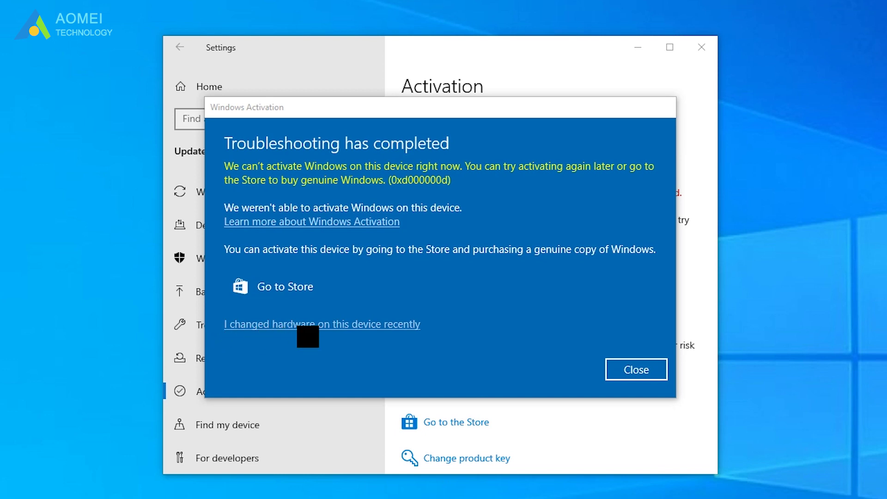
pyautogui.click(401, 325)
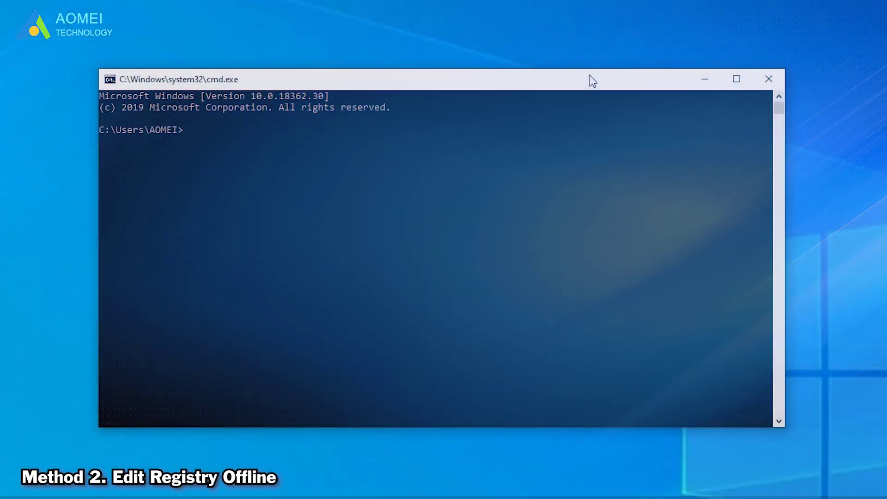
# Step: Run regedit from the recovery Command Prompt and select HKEY_LOCAL_MACHINE
pyautogui.click(589, 78)
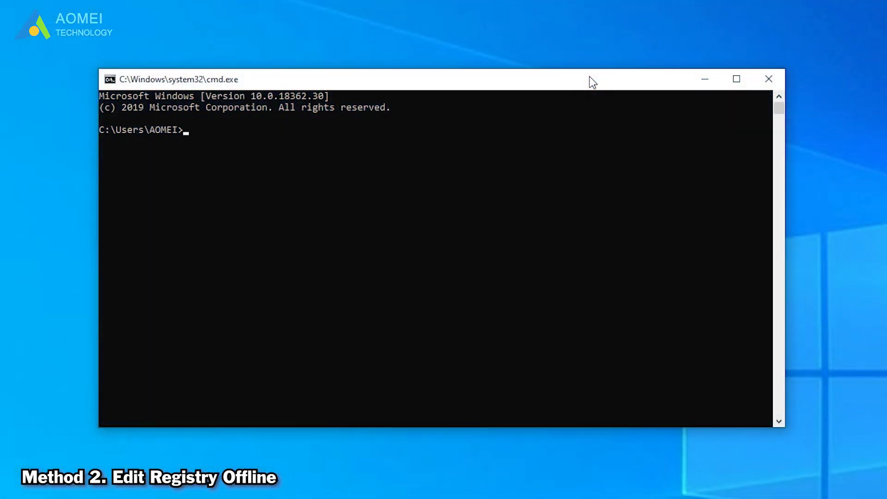
pyautogui.write('regedit')
pyautogui.press('Return')
pyautogui.click(654, 291)
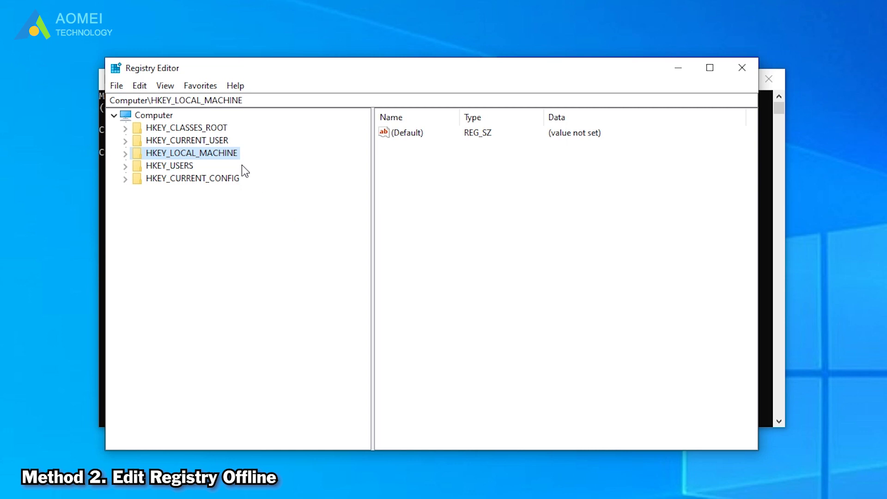
pyautogui.click(229, 153)
# Step: Use File > Load Hive to pick the SYSTEM file in C:\Windows\System32\config
pyautogui.click(114, 85)
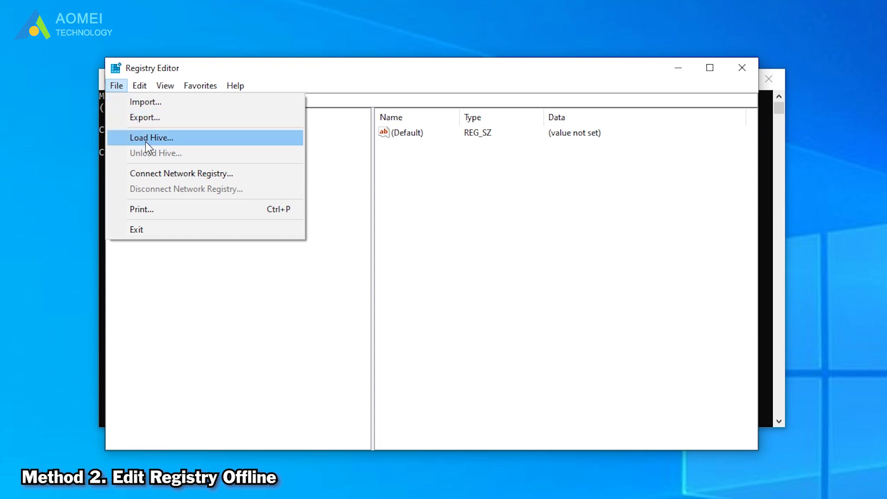
pyautogui.click(151, 139)
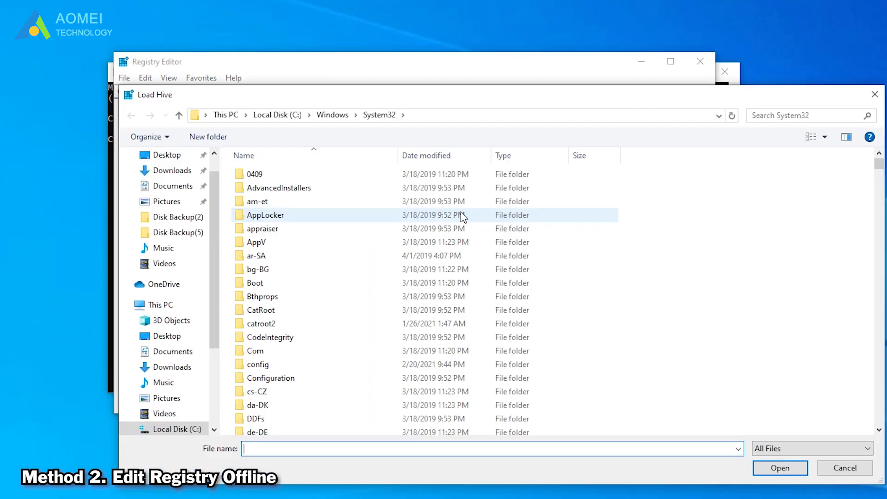
pyautogui.moveTo(461, 99); pyautogui.dragTo(403, 64)
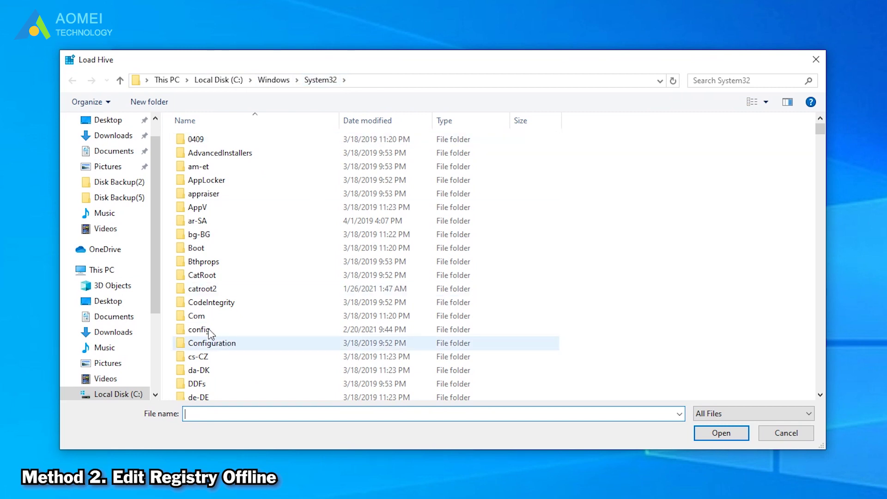
pyautogui.doubleClick(227, 331)
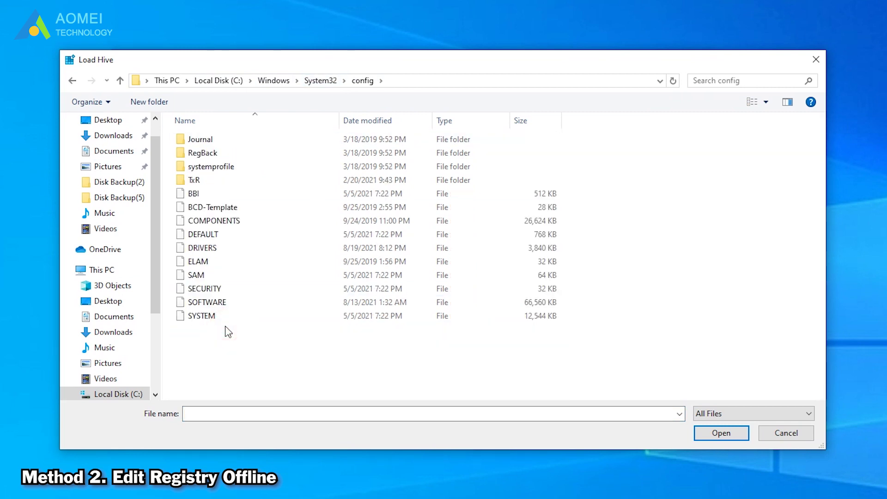
pyautogui.doubleClick(223, 316)
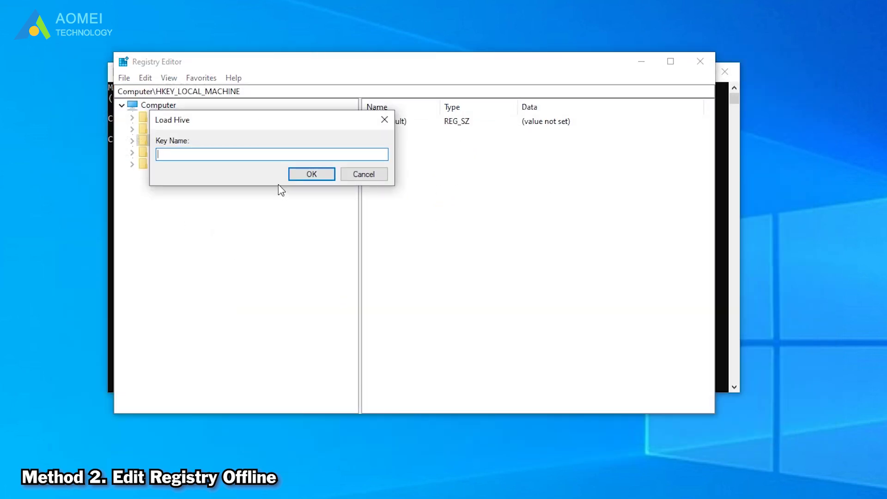
# Step: Name the loaded hive key 'Offline' and confirm the load
pyautogui.write('Offline')
pyautogui.click(323, 178)
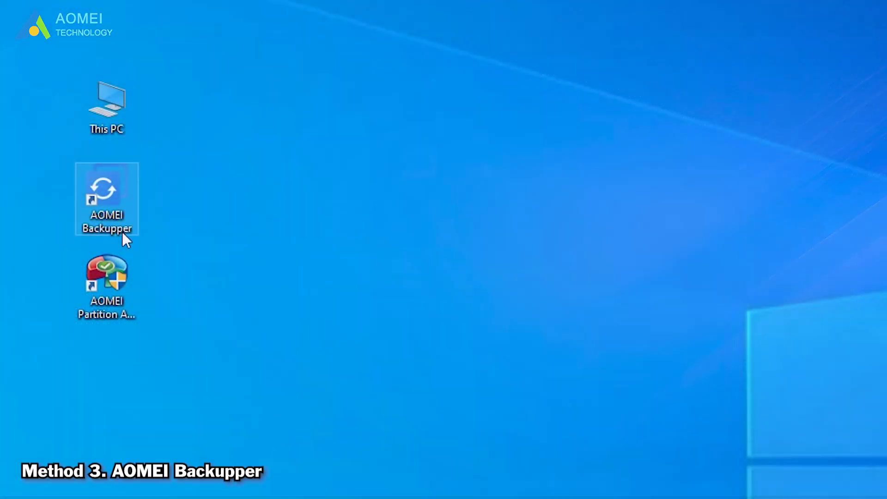
# Step: Launch AOMEI Backupper, start a System Backup, and browse for the D:\ destination folder
pyautogui.click(556, 419)
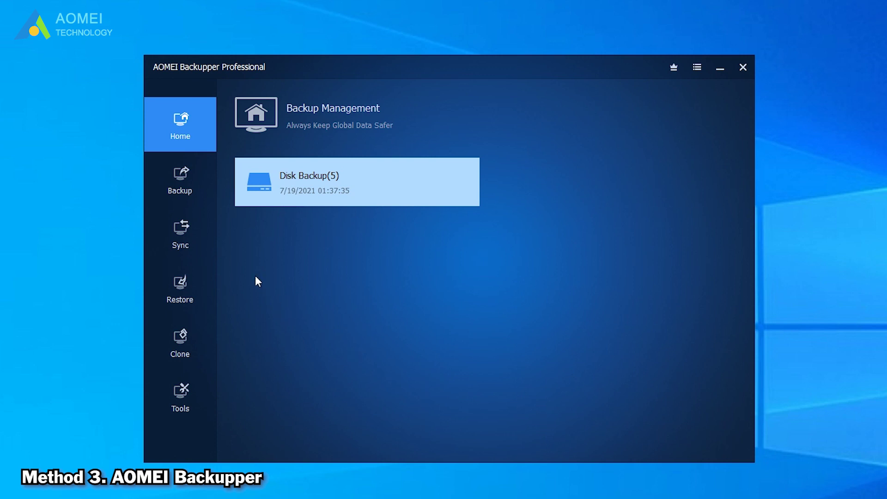
pyautogui.click(193, 193)
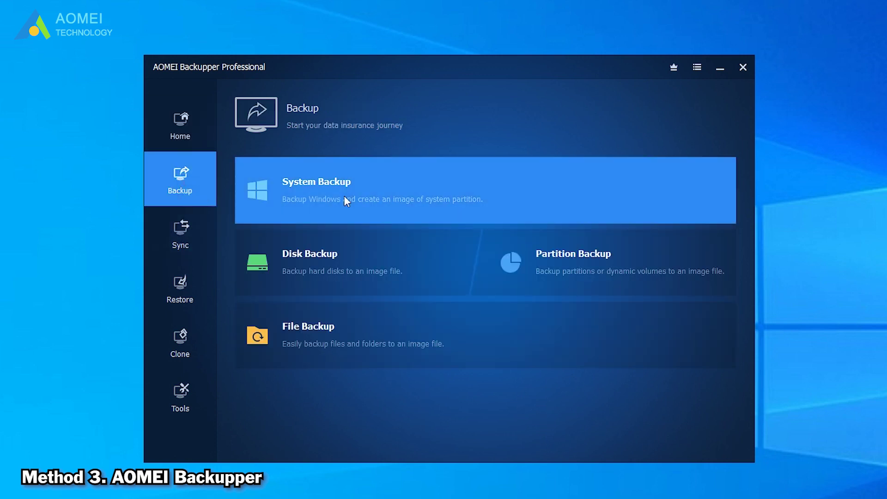
pyautogui.click(339, 210)
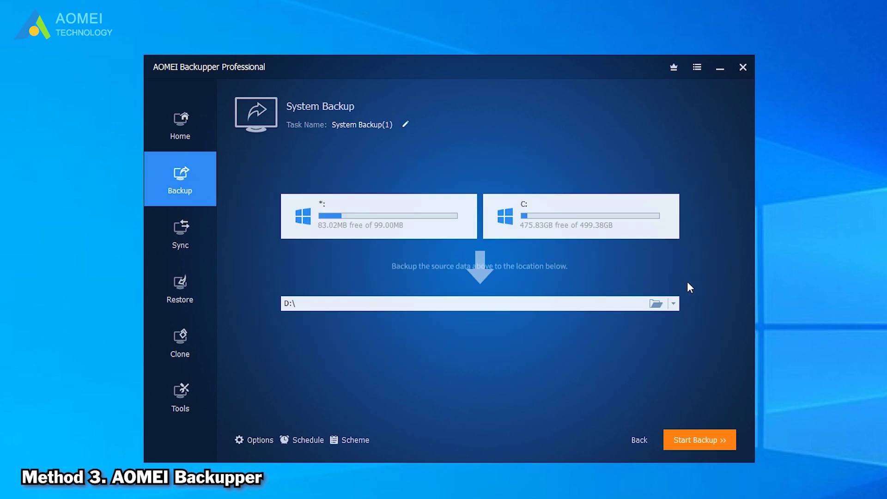
pyautogui.click(657, 304)
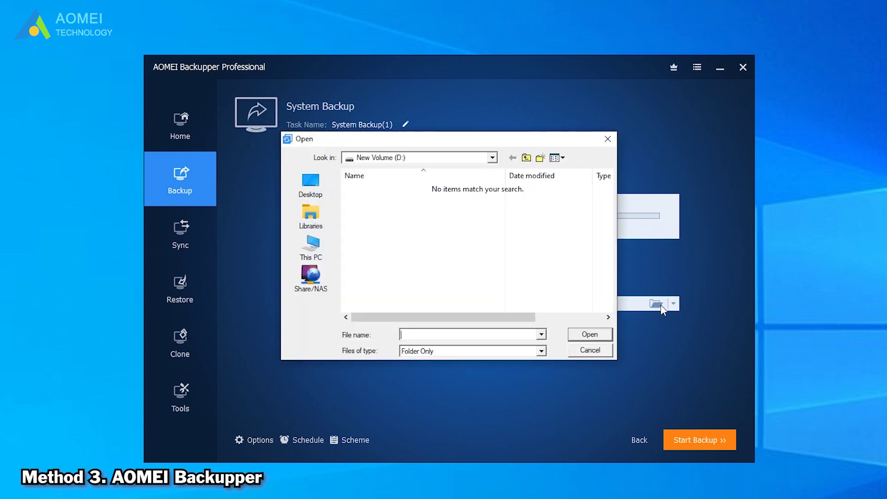
pyautogui.click(307, 253)
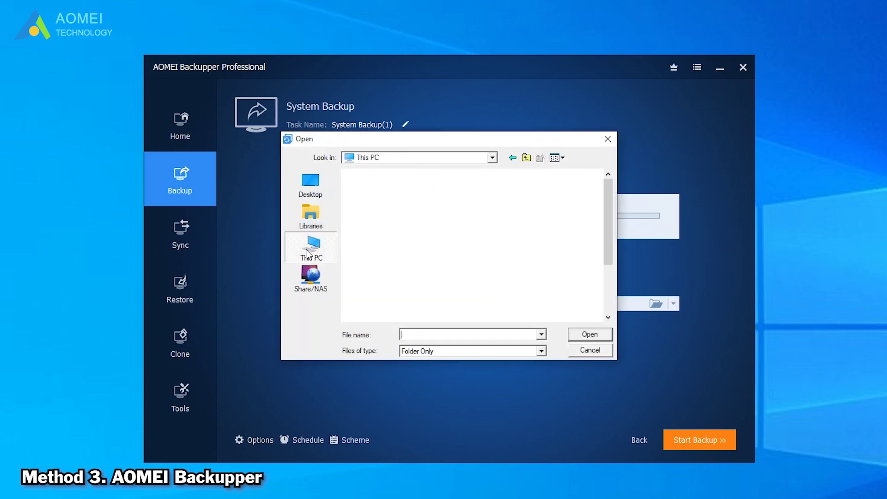
pyautogui.scroll(-5, 534, 287)
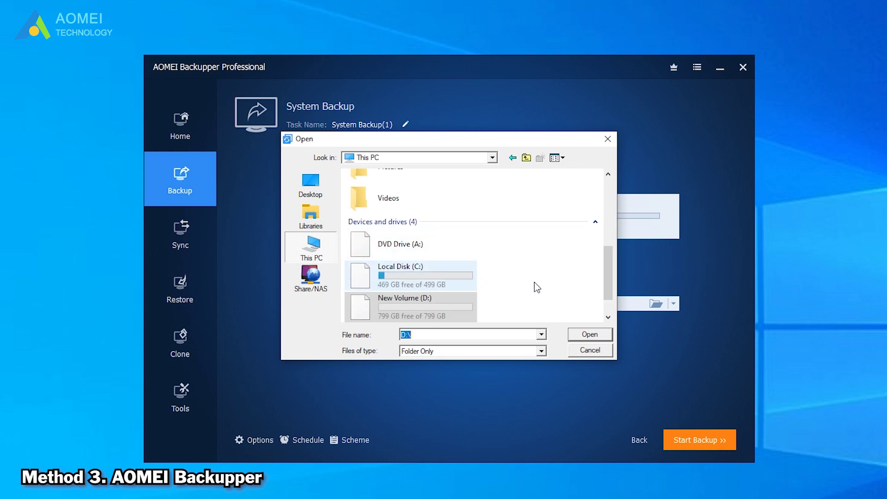
pyautogui.click(453, 306)
pyautogui.click(585, 336)
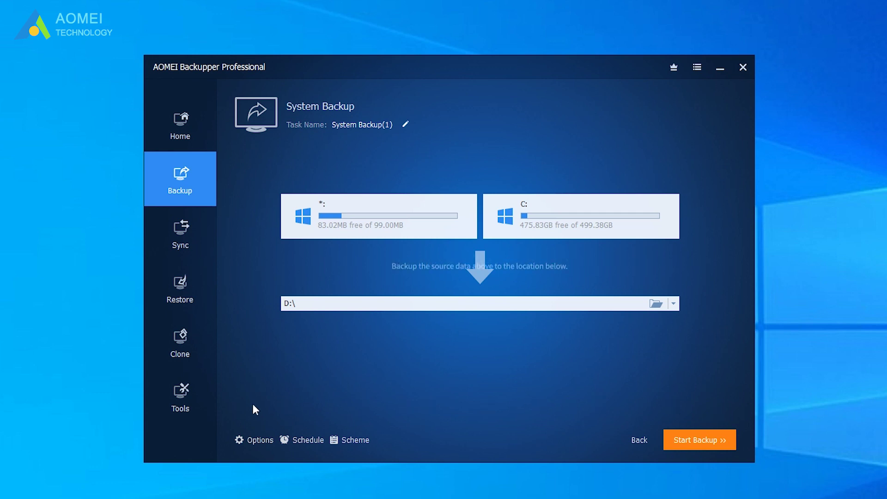
# Step: Review the Recovery Environment settings under Tools, then go back to the Home page
pyautogui.click(192, 408)
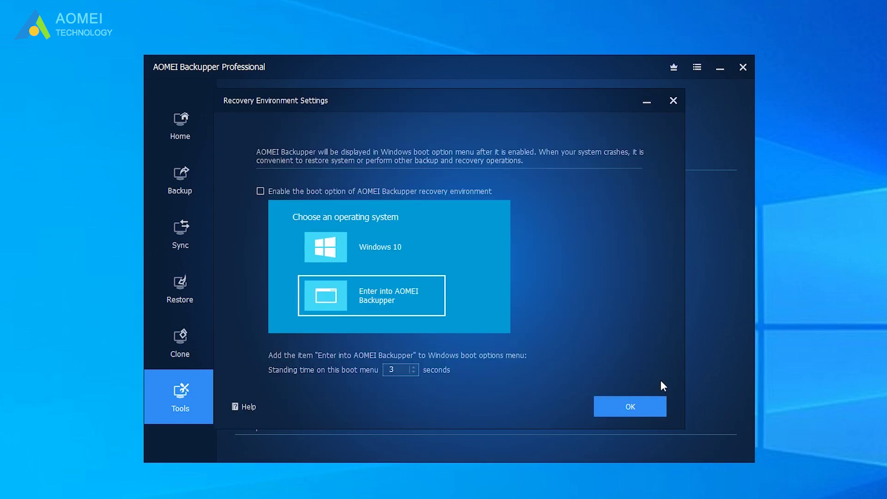
pyautogui.click(650, 409)
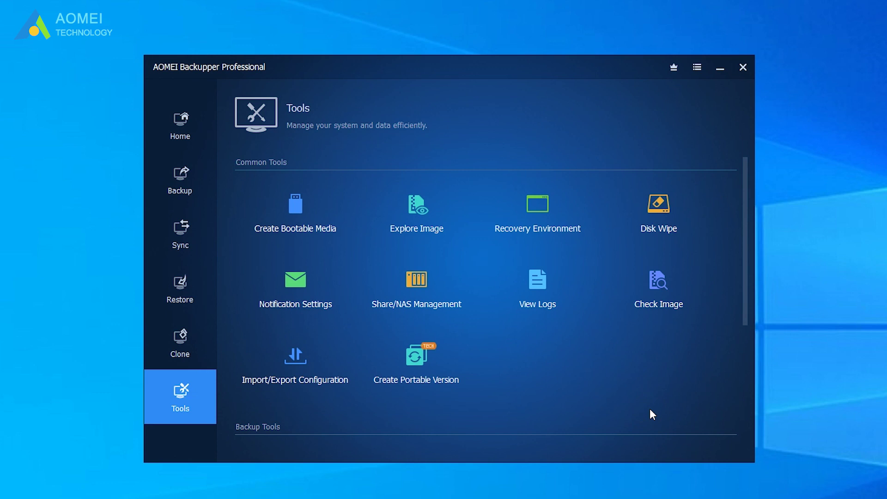
pyautogui.click(179, 134)
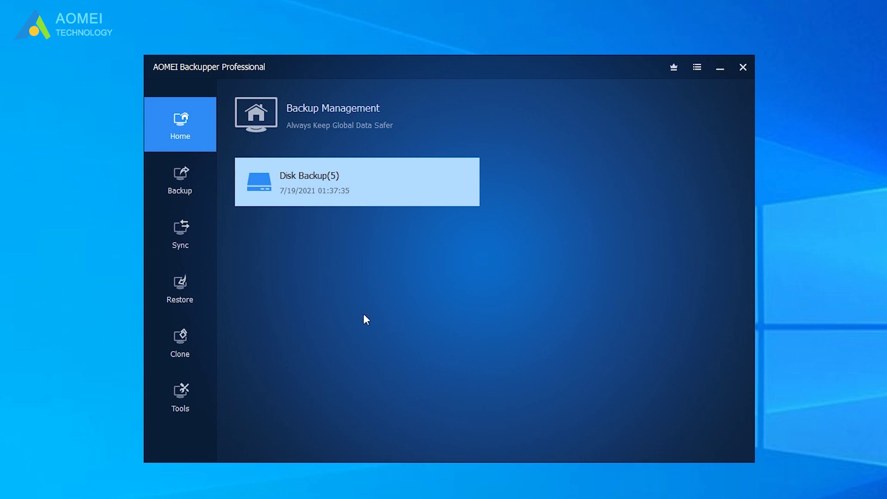
# Step: Pick the Disk Backup(5) task via Restore > Select Task and continue to its image information
pyautogui.click(173, 296)
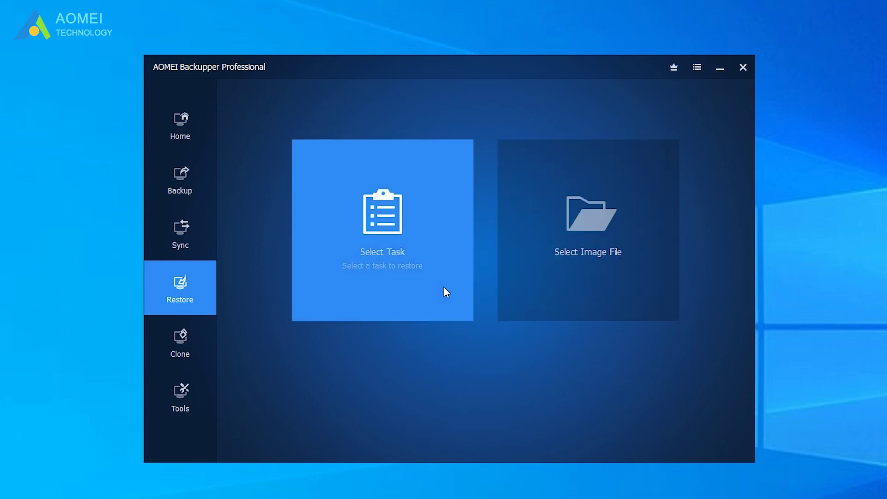
pyautogui.click(443, 286)
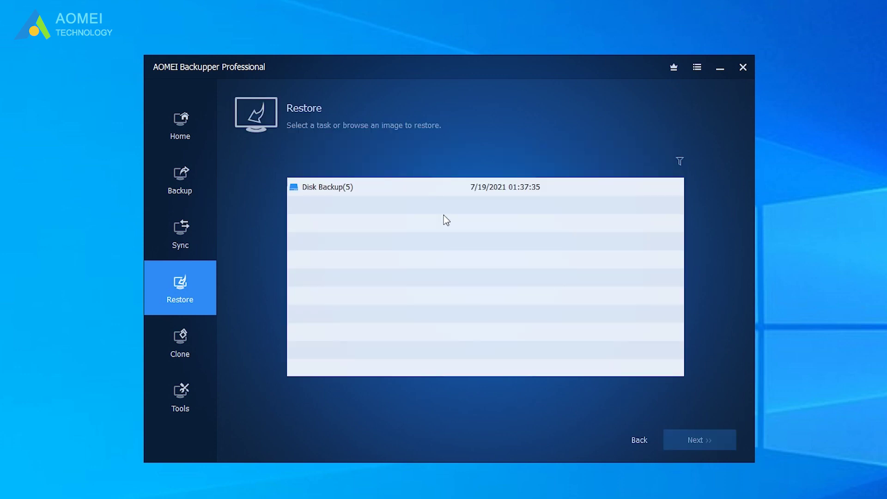
pyautogui.click(439, 190)
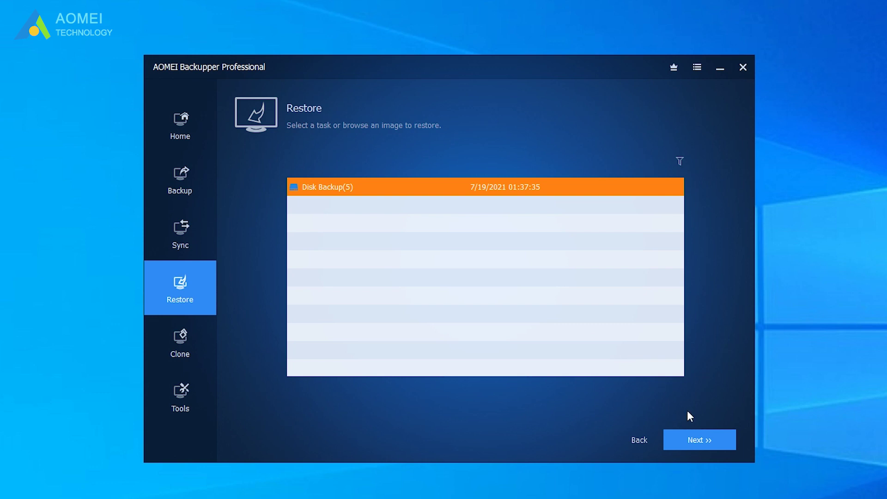
pyautogui.click(702, 440)
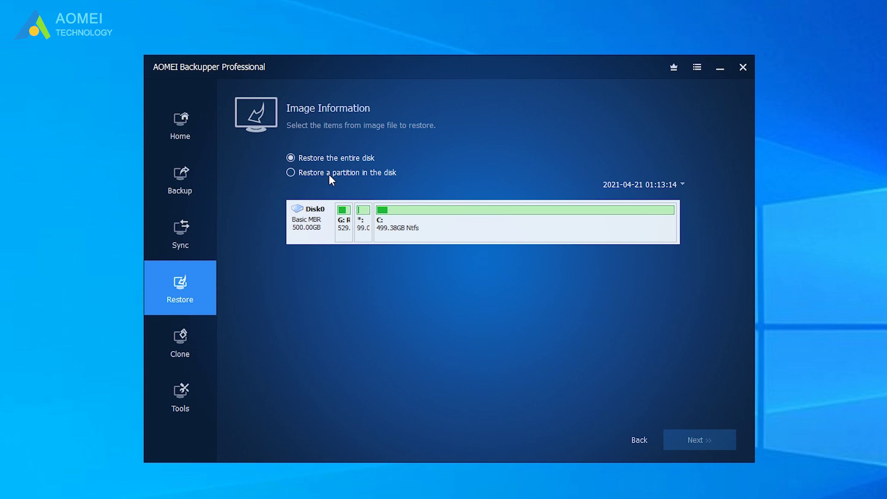
# Step: Restore the Disk0 (500.00GB) image onto the 800.00GB Disk2, accepting the overwrite warning
pyautogui.click(521, 223)
pyautogui.click(694, 440)
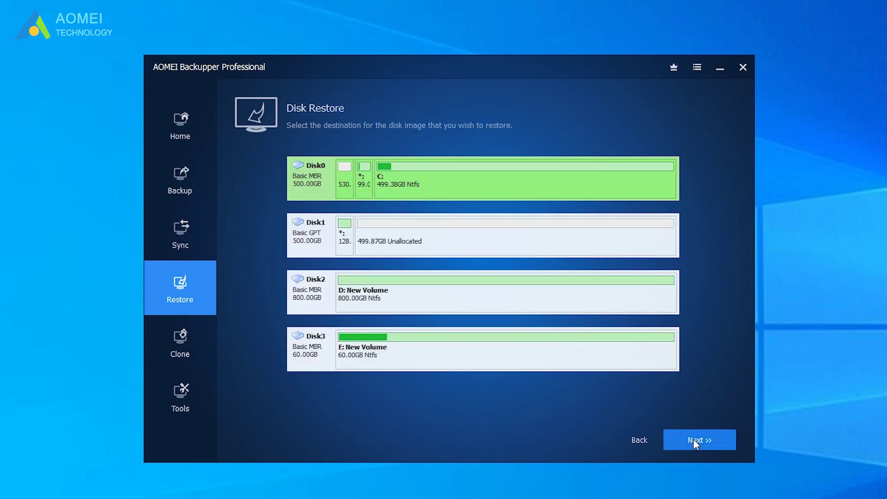
pyautogui.click(575, 284)
pyautogui.click(716, 437)
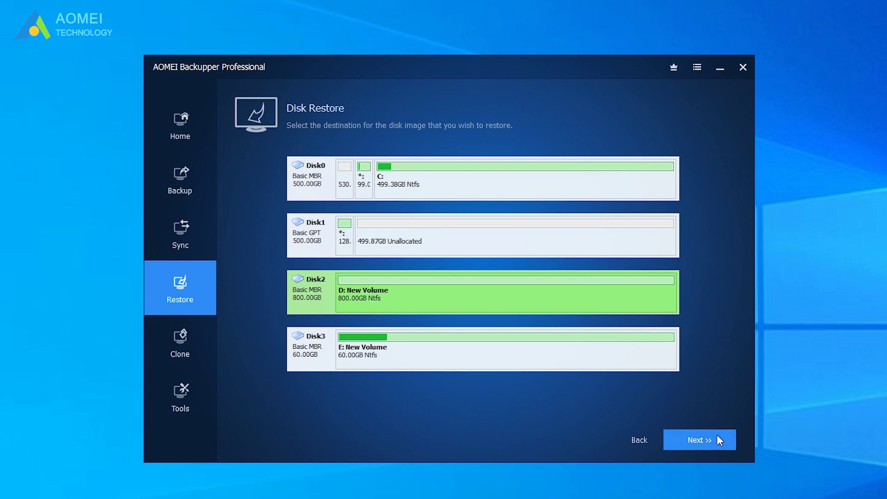
pyautogui.click(581, 309)
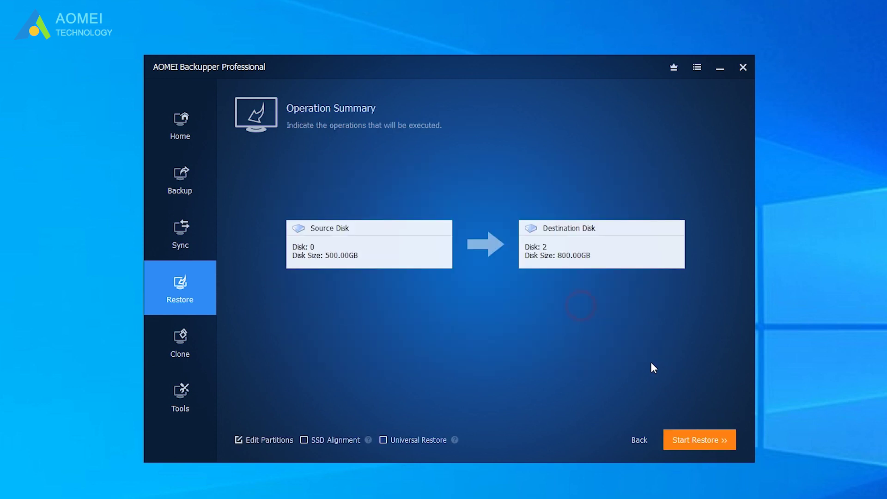